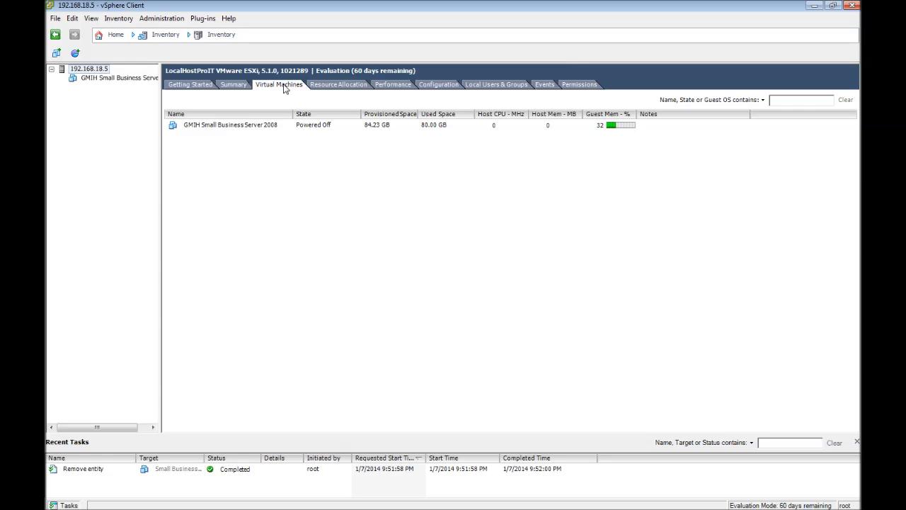
# - Browse the contents of datastore1 from the host's storage configuration and select the GMIH Small Business Server 2008 folder
pyautogui.click(436, 88)
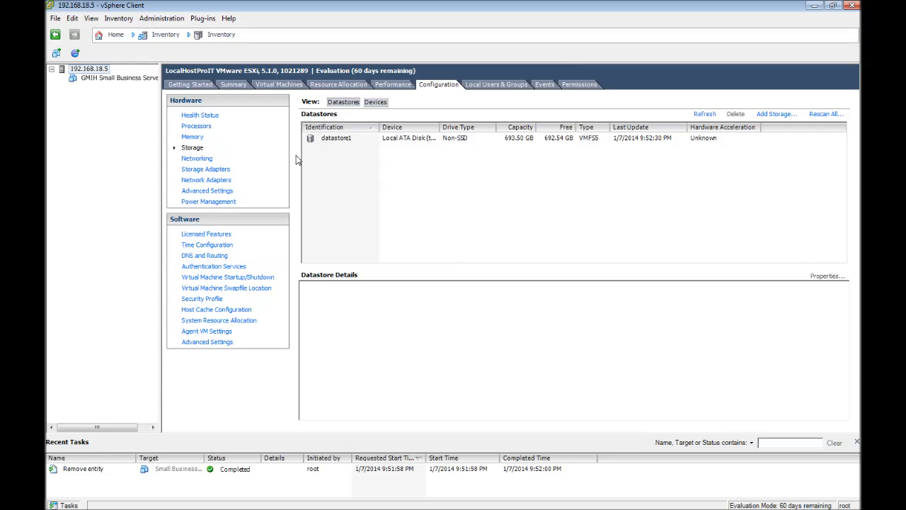
pyautogui.rightClick(329, 145)
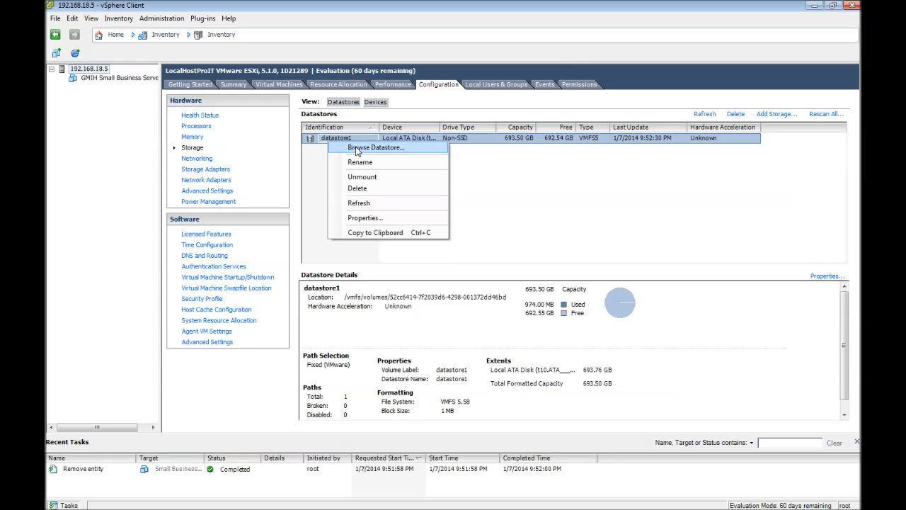
pyautogui.click(358, 148)
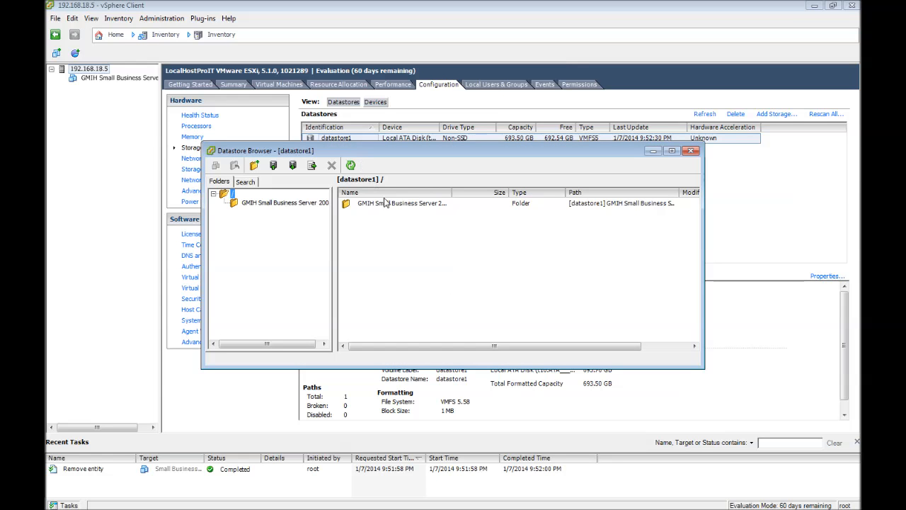
pyautogui.click(386, 204)
pyautogui.moveTo(385, 155); pyautogui.dragTo(444, 187)
pyautogui.click(435, 238)
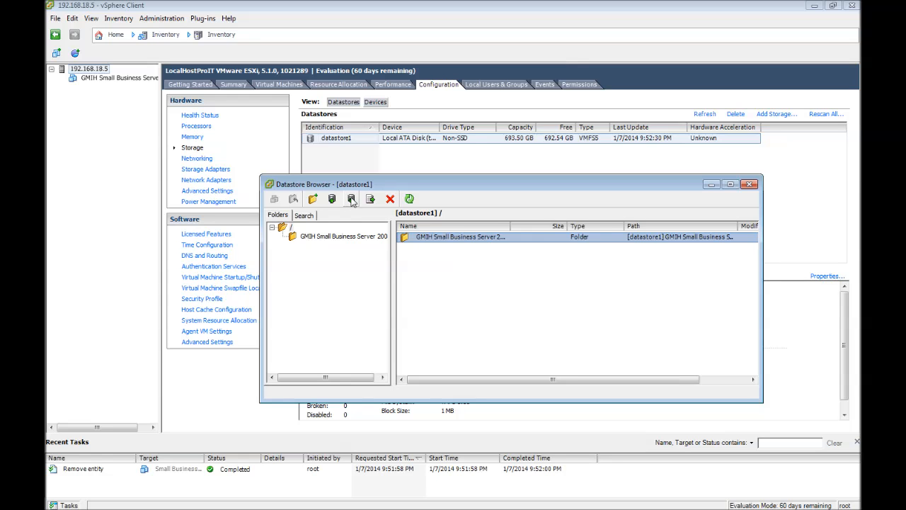
# - Try to download the selected server folder to VirtualMachineBackups on the Seagate Backup Plus Drive (G:), and cancel the folder selection
pyautogui.click(352, 199)
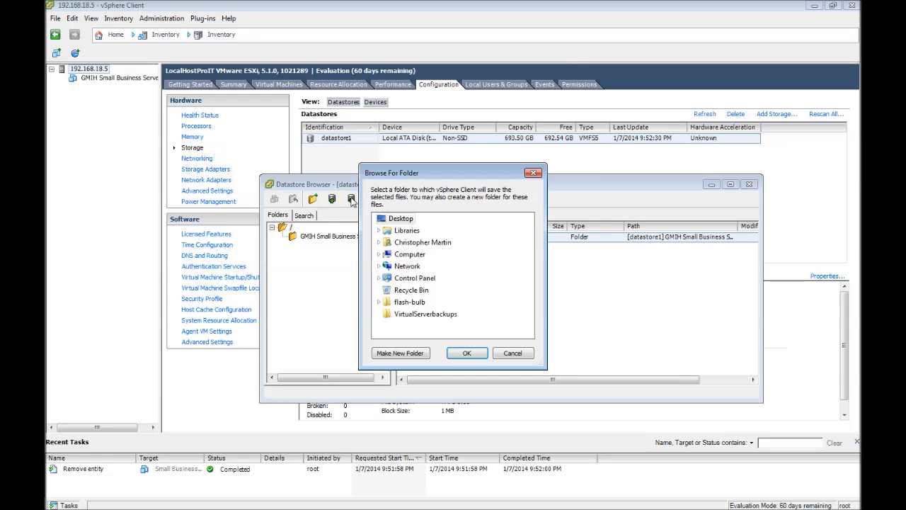
pyautogui.click(381, 254)
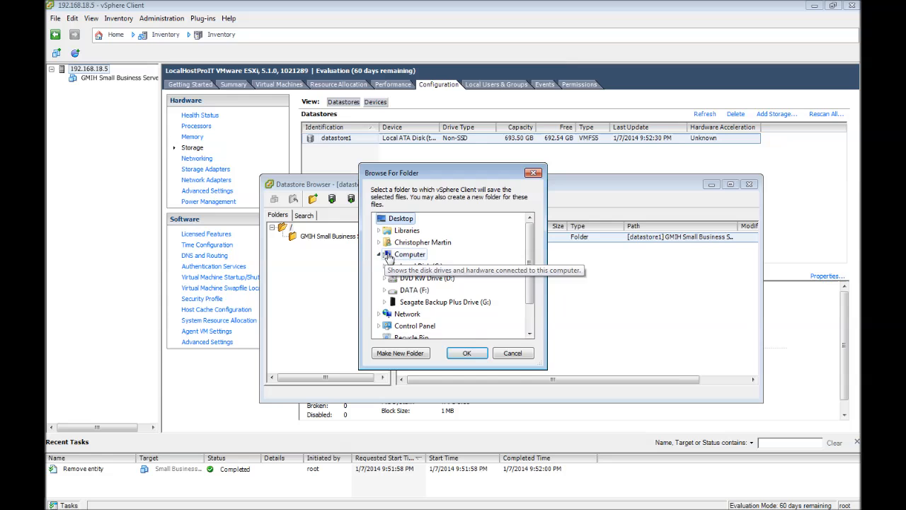
pyautogui.click(386, 301)
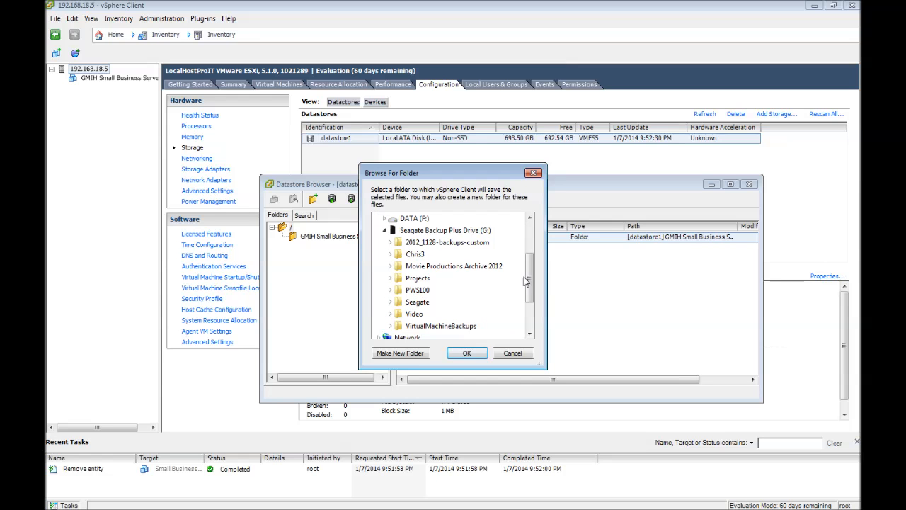
pyautogui.doubleClick(454, 327)
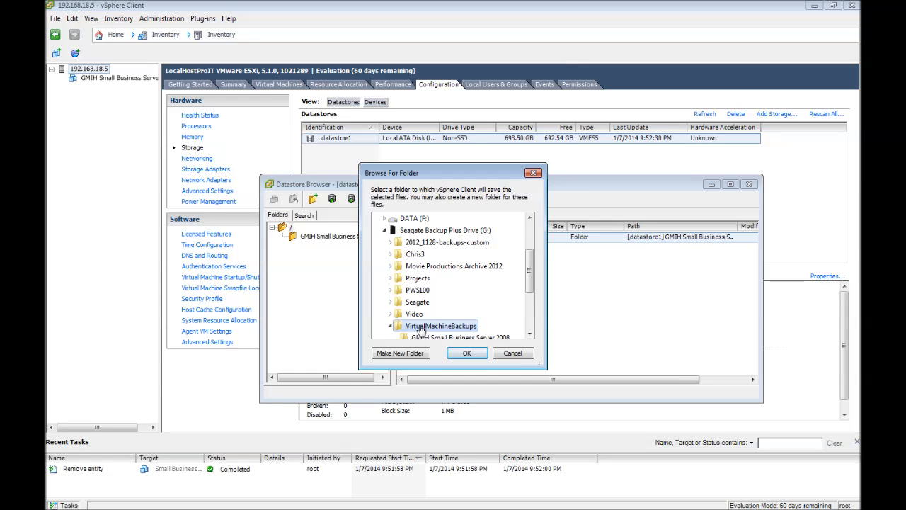
pyautogui.scroll(-1, 457, 315)
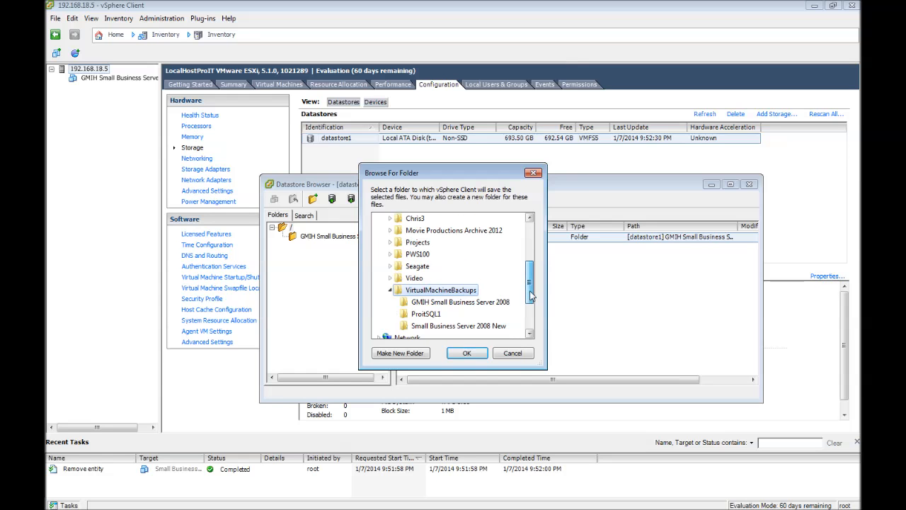
pyautogui.click(512, 353)
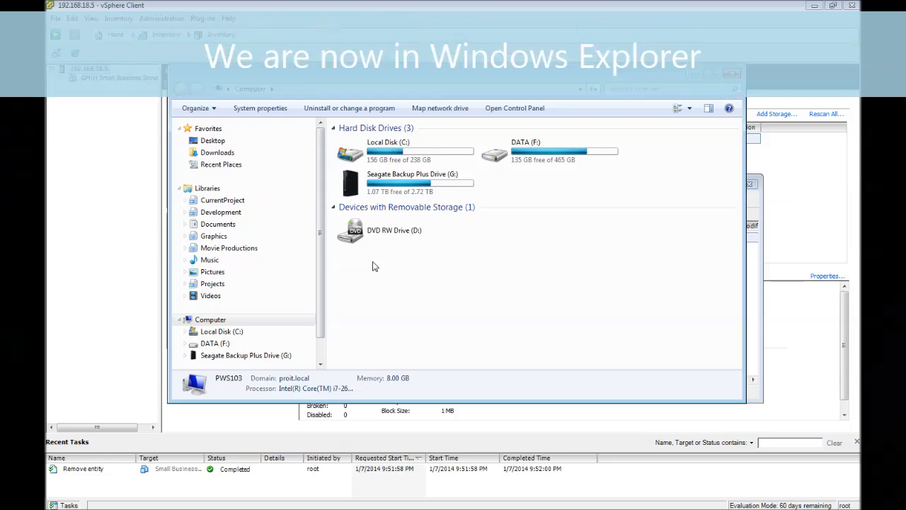
# - In Windows Explorer, examine the backup files in VirtualMachineBackups\GMIH Small Business Server 2008 on the Seagate drive (G:), and close the window
pyautogui.doubleClick(396, 181)
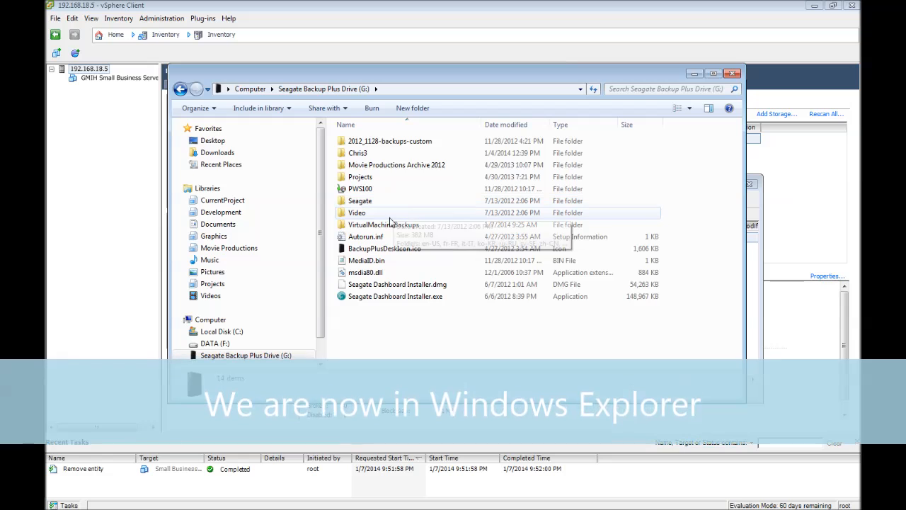
pyautogui.doubleClick(382, 225)
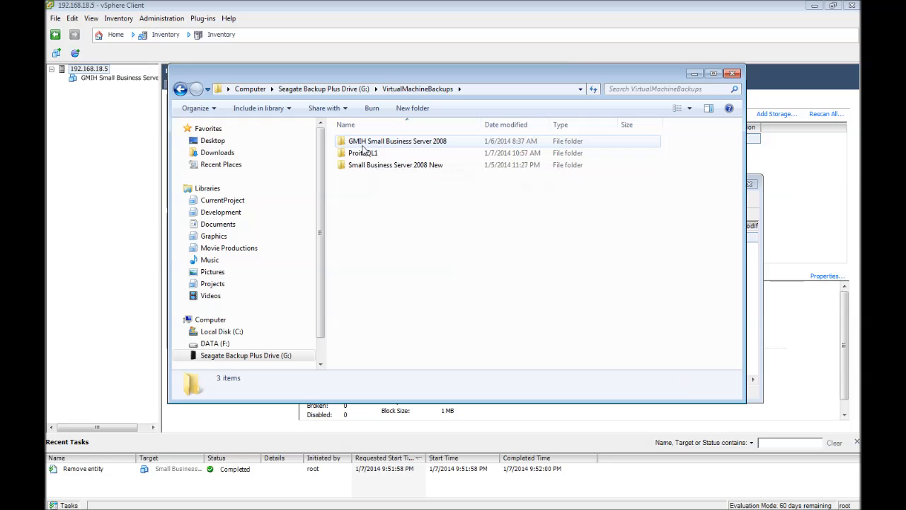
pyautogui.doubleClick(362, 145)
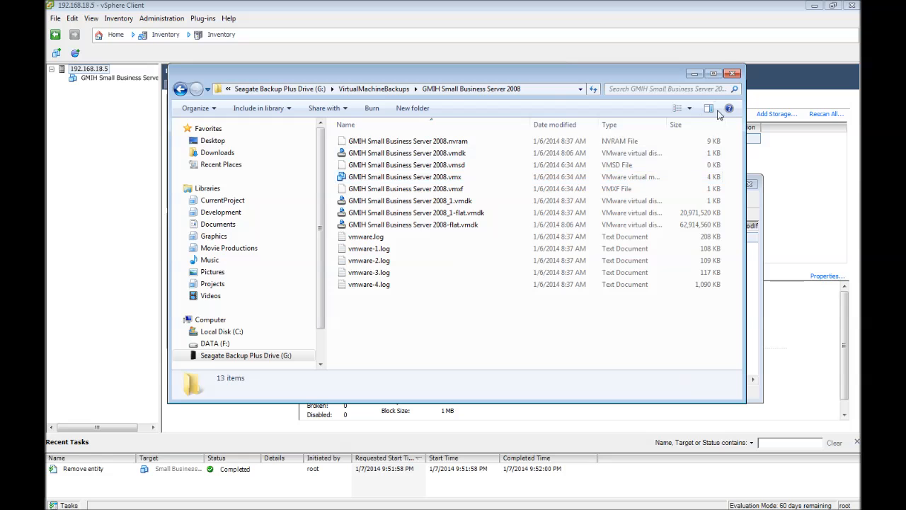
pyautogui.moveTo(734, 78); pyautogui.dragTo(726, 46)
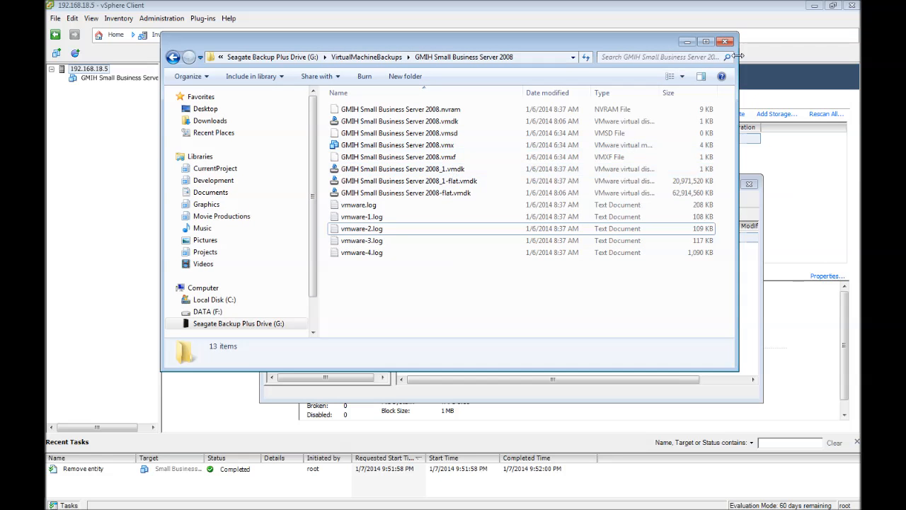
pyautogui.click(726, 42)
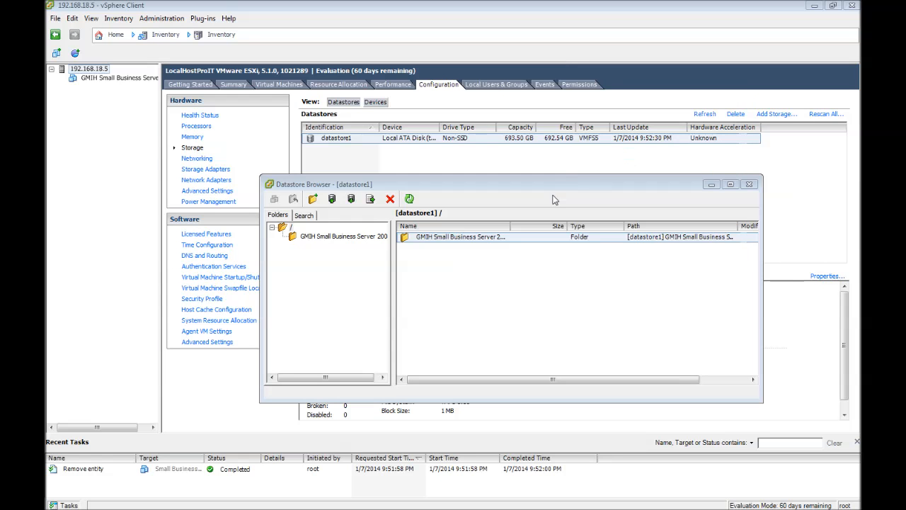
# - Close the datastore browser for datastore1
pyautogui.moveTo(544, 189); pyautogui.dragTo(555, 175)
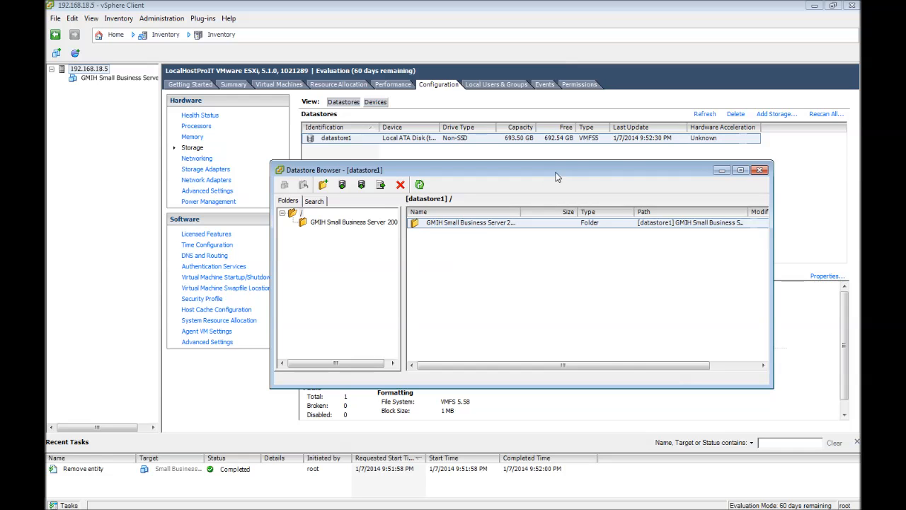
pyautogui.moveTo(556, 173); pyautogui.dragTo(613, 173)
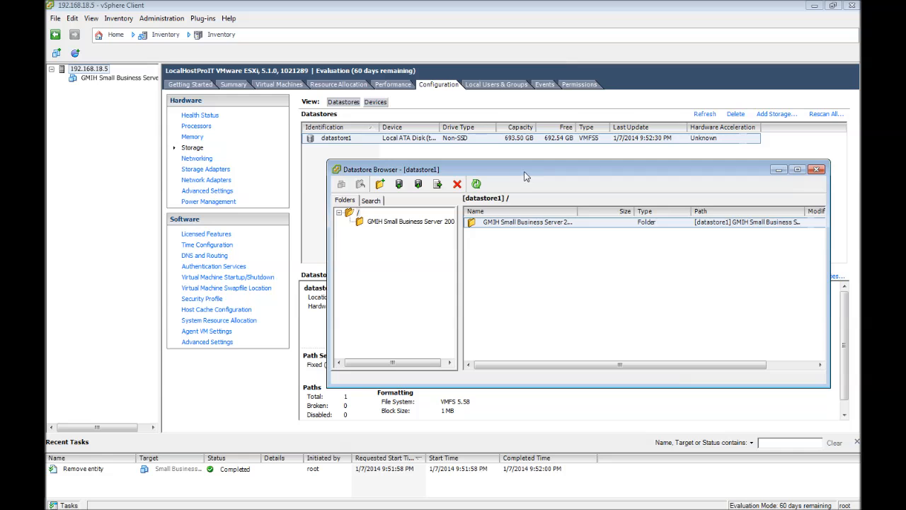
pyautogui.moveTo(524, 170); pyautogui.dragTo(527, 201)
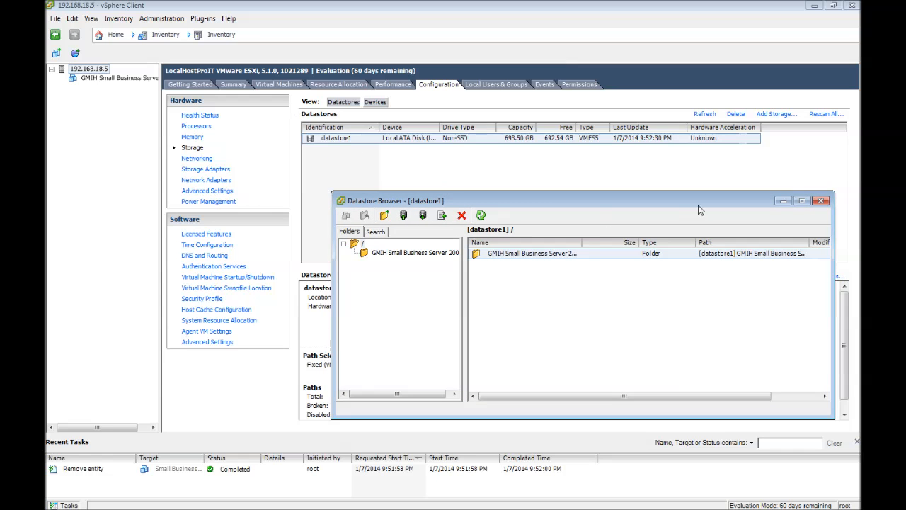
pyautogui.click(821, 200)
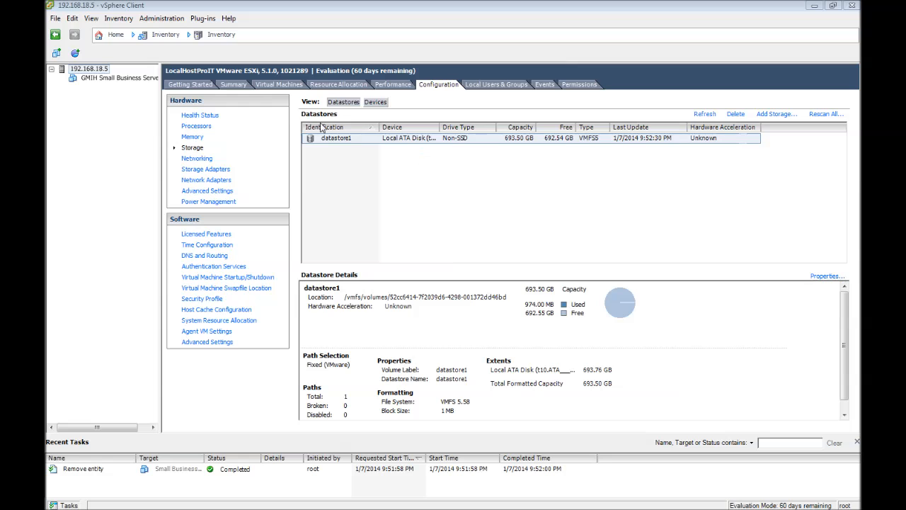
pyautogui.click(279, 84)
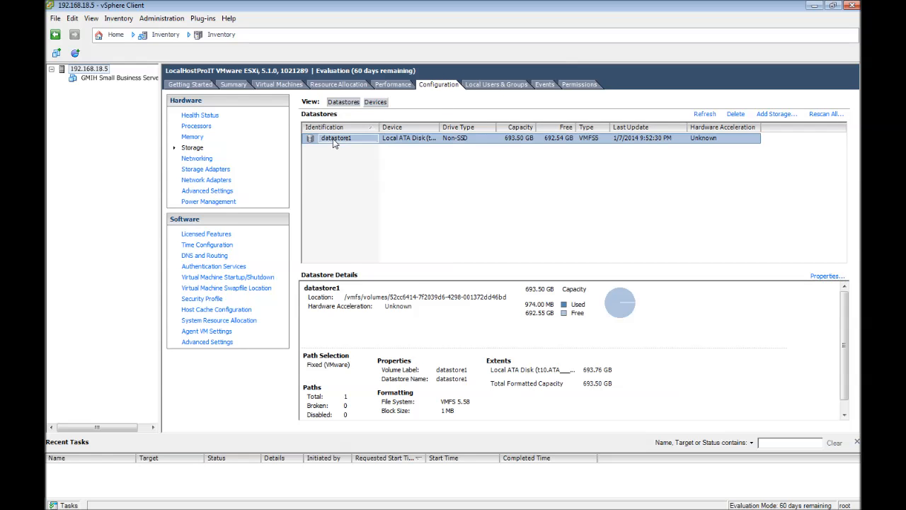
# - Open the datastore browser for datastore1 from the host's storage list
pyautogui.click(337, 141)
pyautogui.rightClick(330, 141)
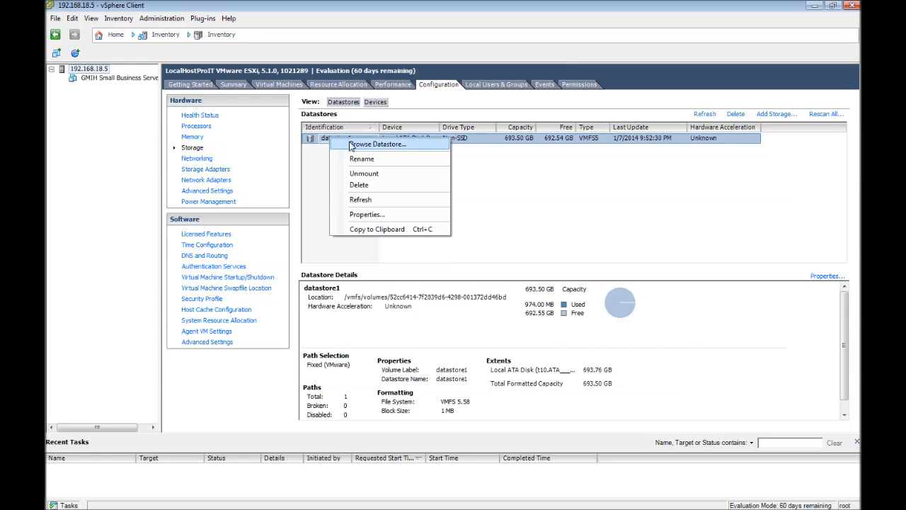
pyautogui.click(356, 144)
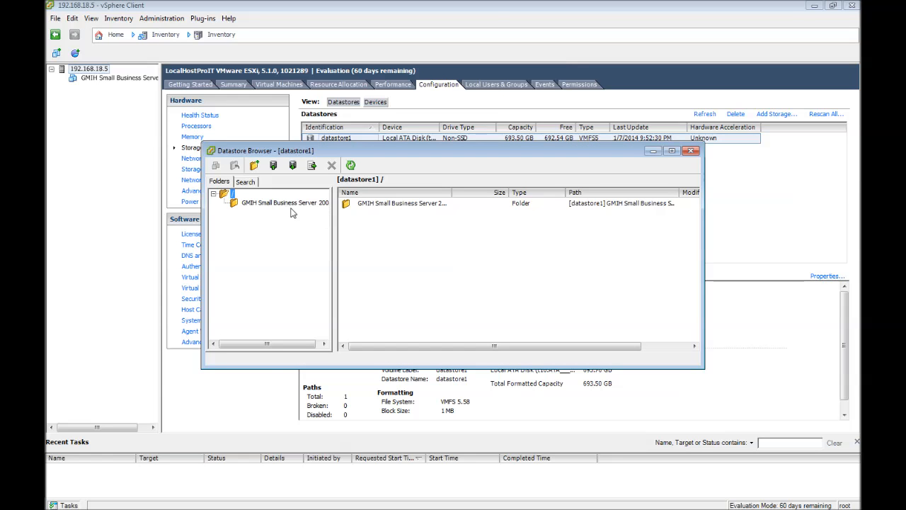
# - Upload the ProitSQL1 folder from VirtualMachineBackups on the Seagate Backup Plus Drive (G:) to the datastore root, accepting replacement of same-named items
pyautogui.click(273, 165)
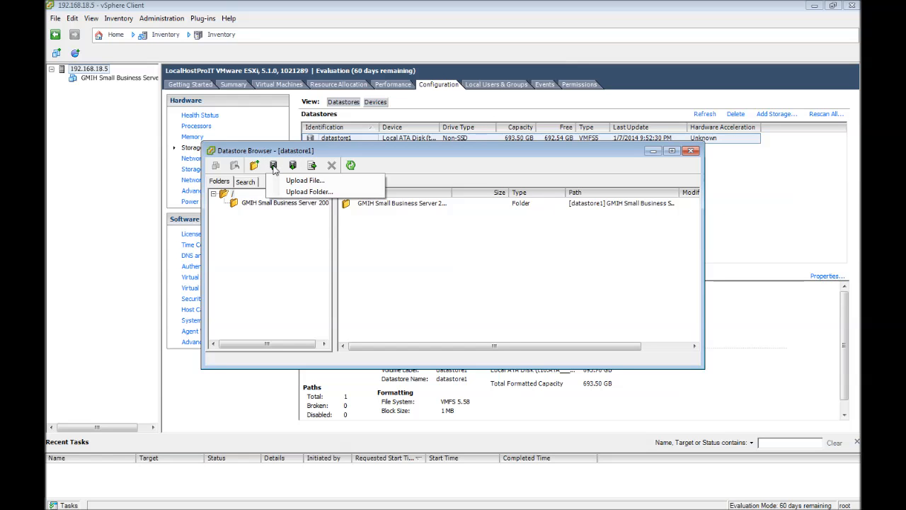
pyautogui.click(298, 193)
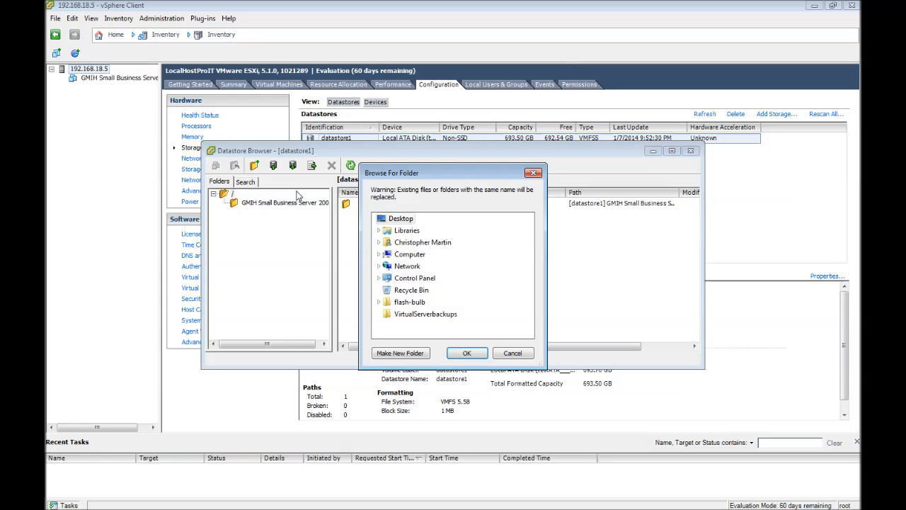
pyautogui.click(379, 255)
pyautogui.click(384, 302)
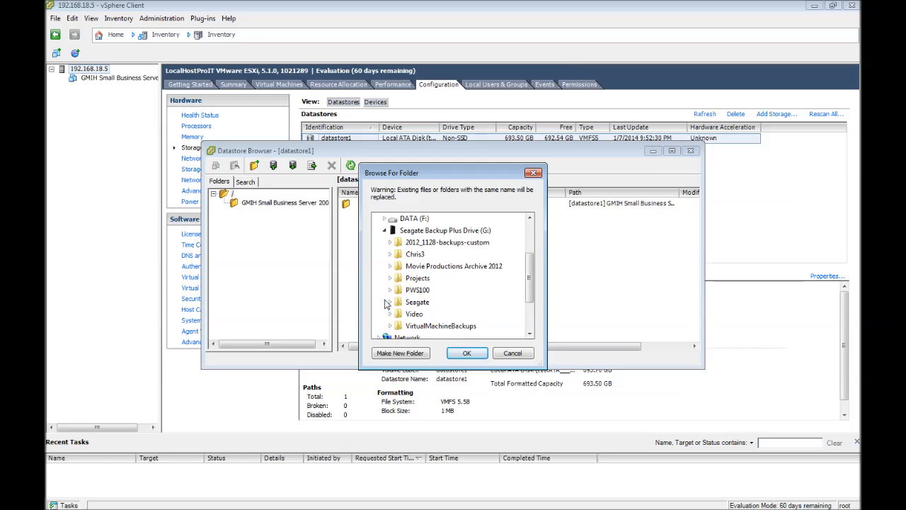
pyautogui.click(390, 326)
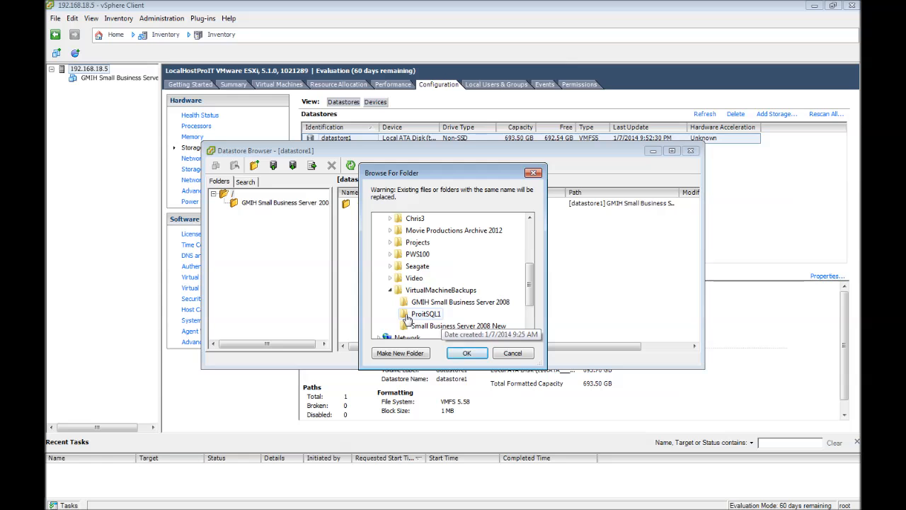
pyautogui.click(411, 316)
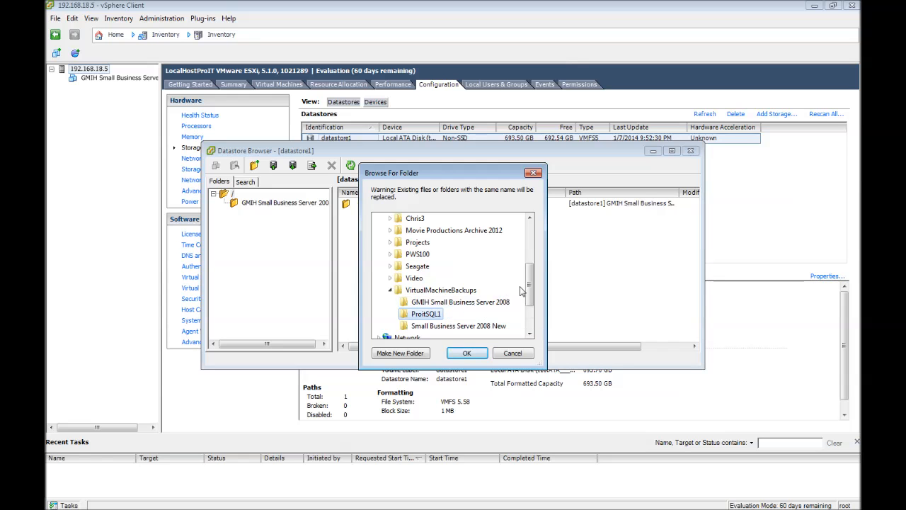
pyautogui.moveTo(530, 287); pyautogui.dragTo(530, 296)
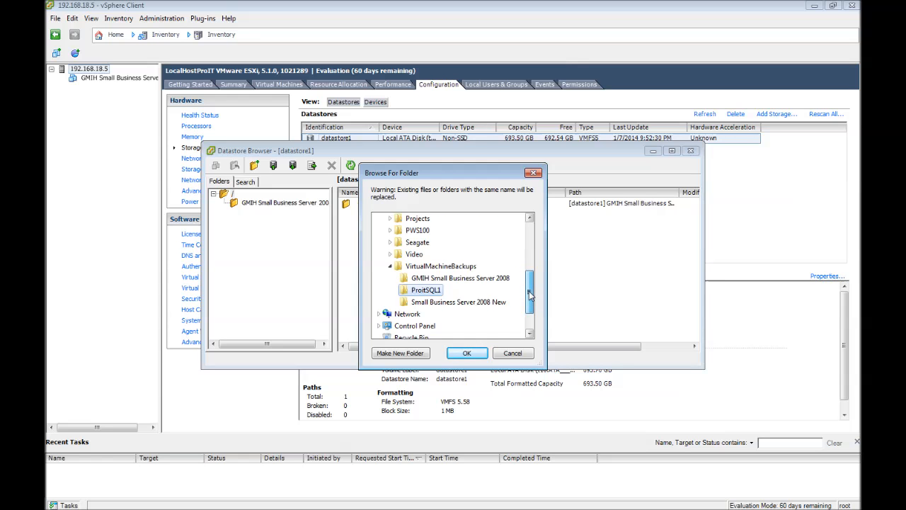
pyautogui.click(467, 354)
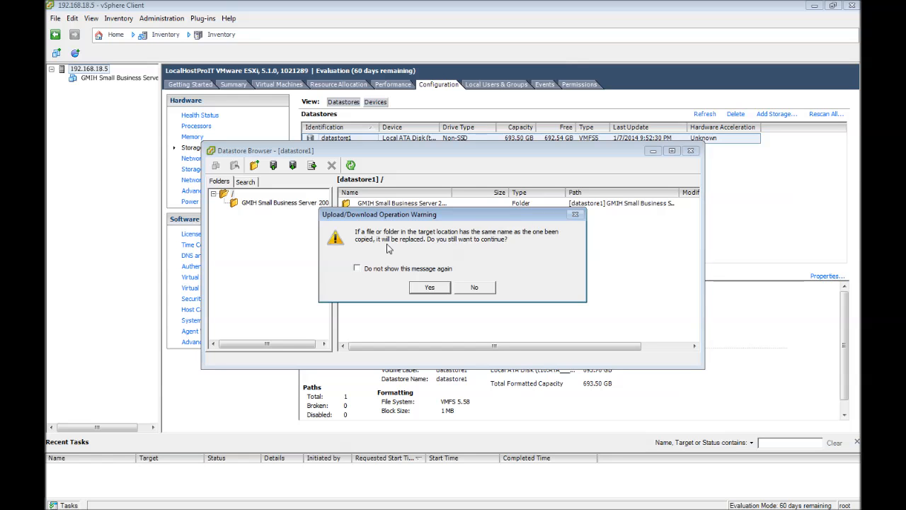
pyautogui.click(429, 288)
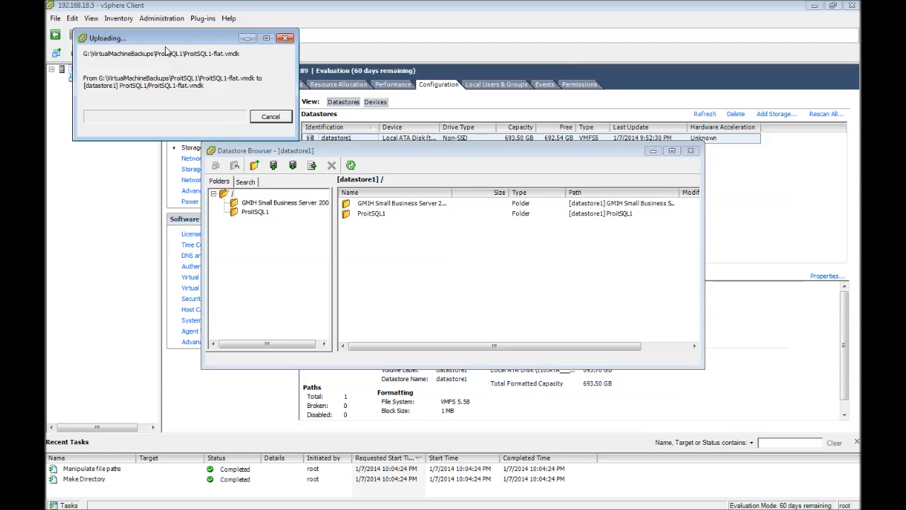
# - Show the datastore's root folder, and minimize the upload progress and datastore browser windows
pyautogui.moveTo(163, 40); pyautogui.dragTo(203, 46)
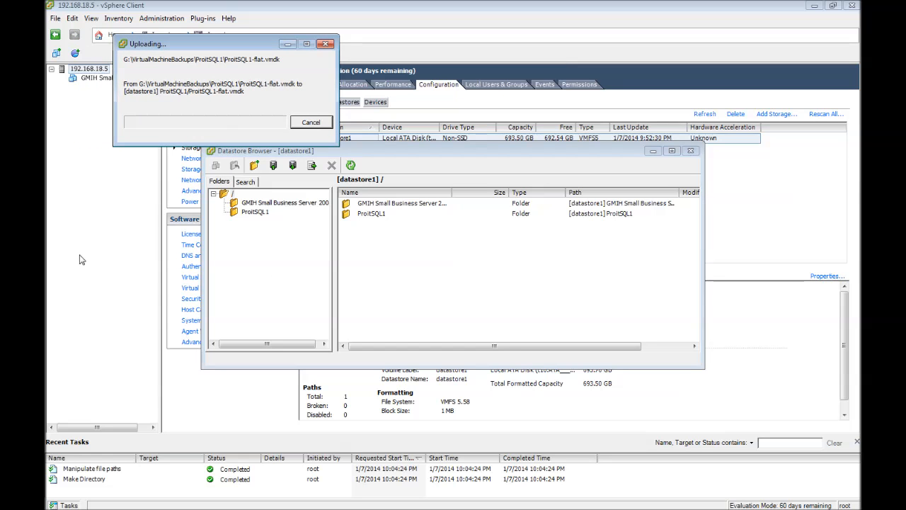
pyautogui.moveTo(215, 46); pyautogui.dragTo(420, 51)
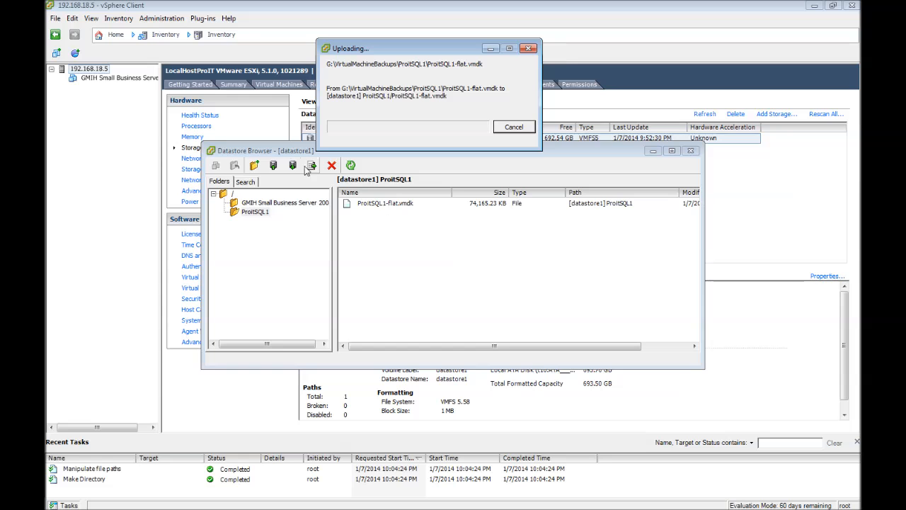
pyautogui.click(225, 194)
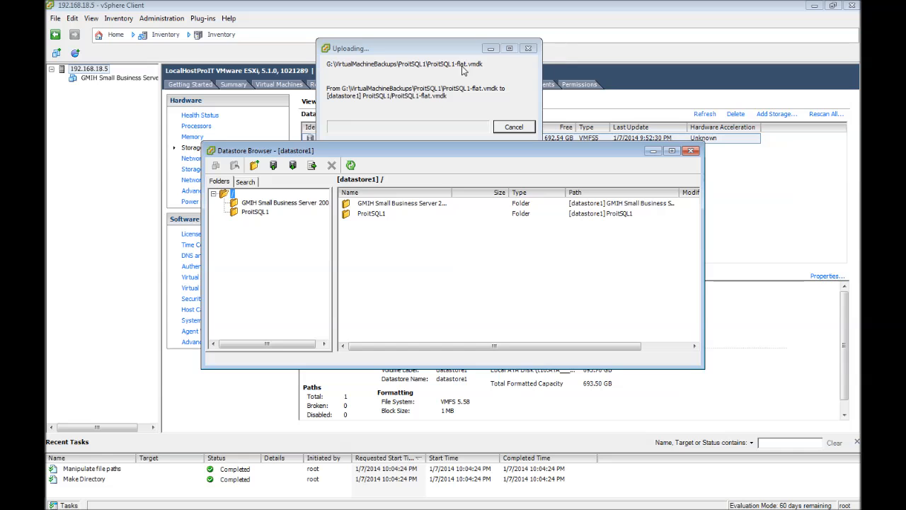
pyautogui.click(490, 49)
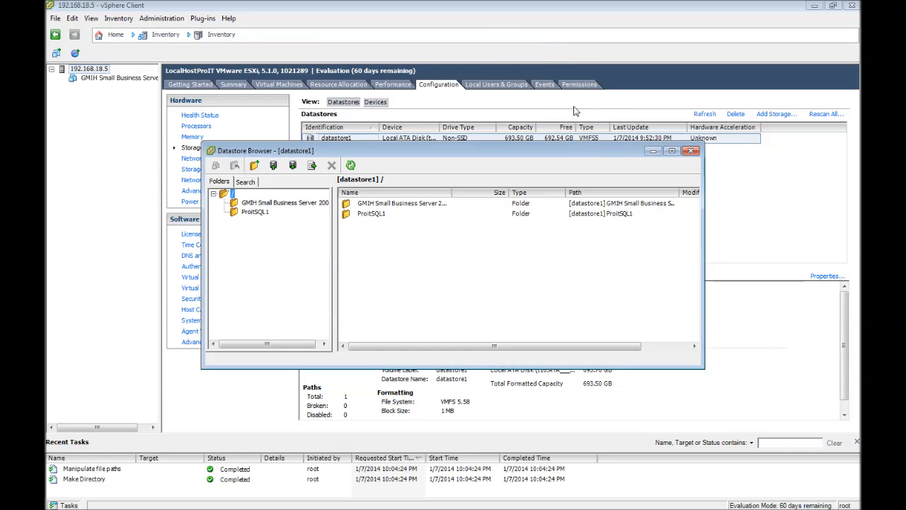
pyautogui.click(652, 151)
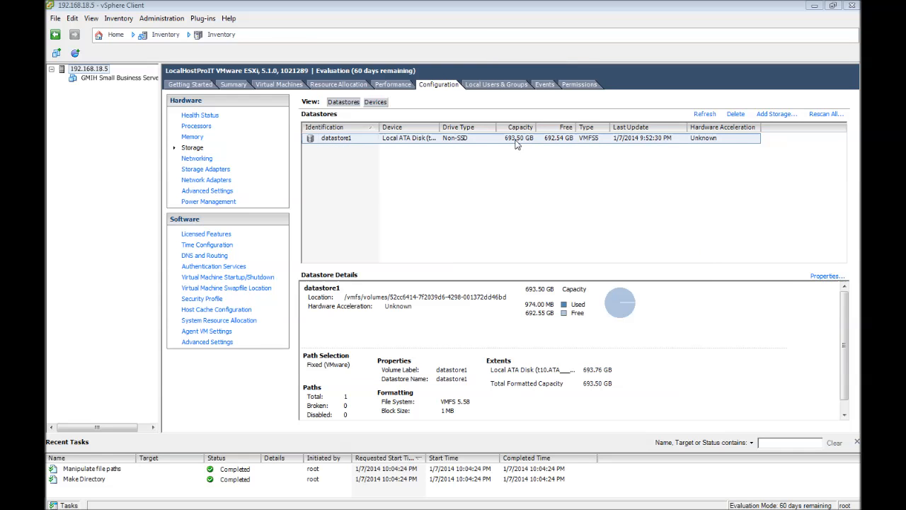
# - Show the host's virtual machine list, select the ProitSQL1 folder in the datastore browser, and refresh the list
pyautogui.click(277, 90)
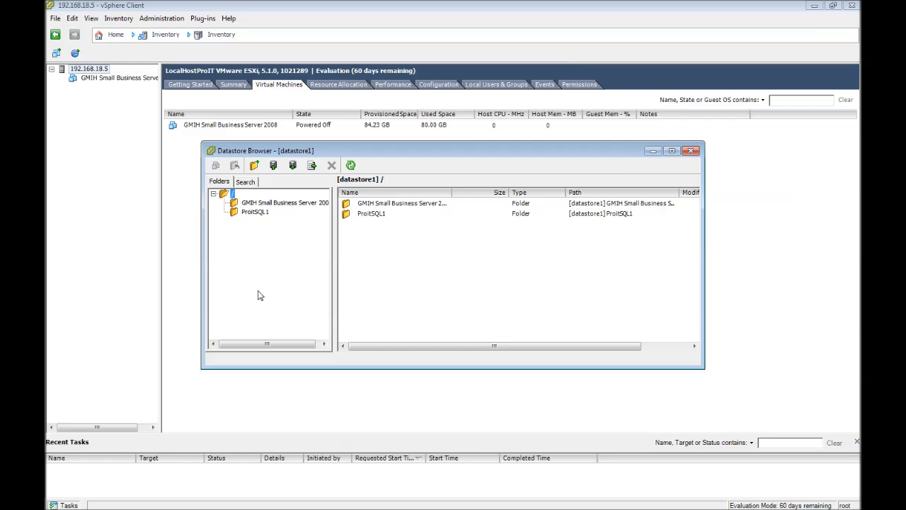
pyautogui.click(348, 216)
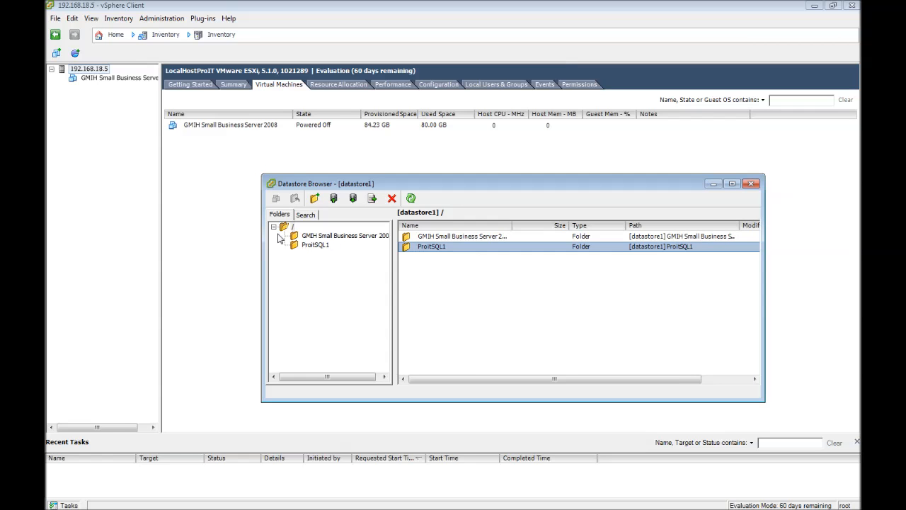
pyautogui.click(213, 238)
pyautogui.rightClick(201, 180)
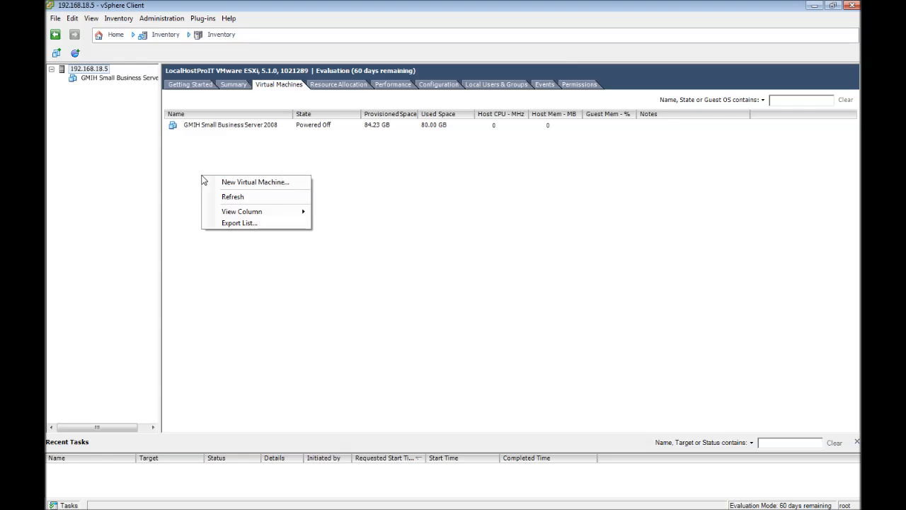
pyautogui.click(220, 199)
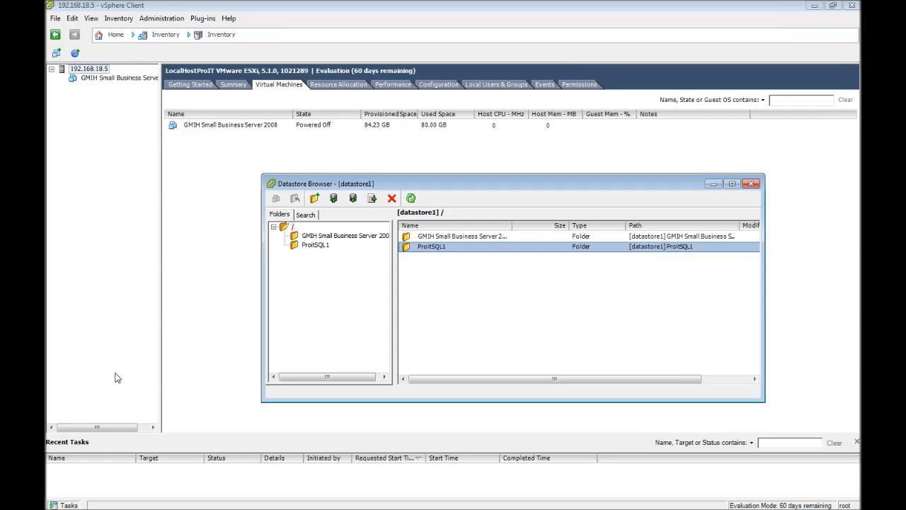
# - Add ProitSQL1.vmx from the ProitSQL1 datastore folder to the inventory as ProitSQL1 in the 192.168.18.5 resource pool, and close the datastore browser
pyautogui.doubleClick(407, 248)
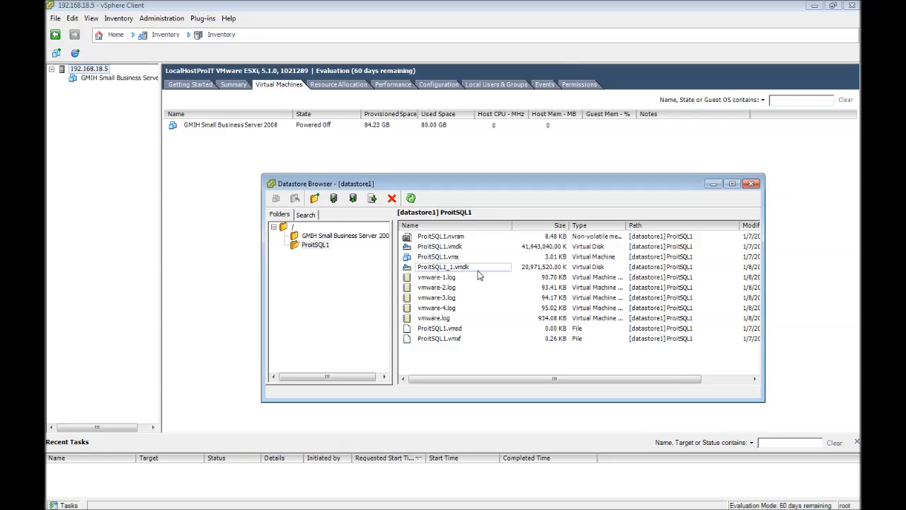
pyautogui.rightClick(429, 259)
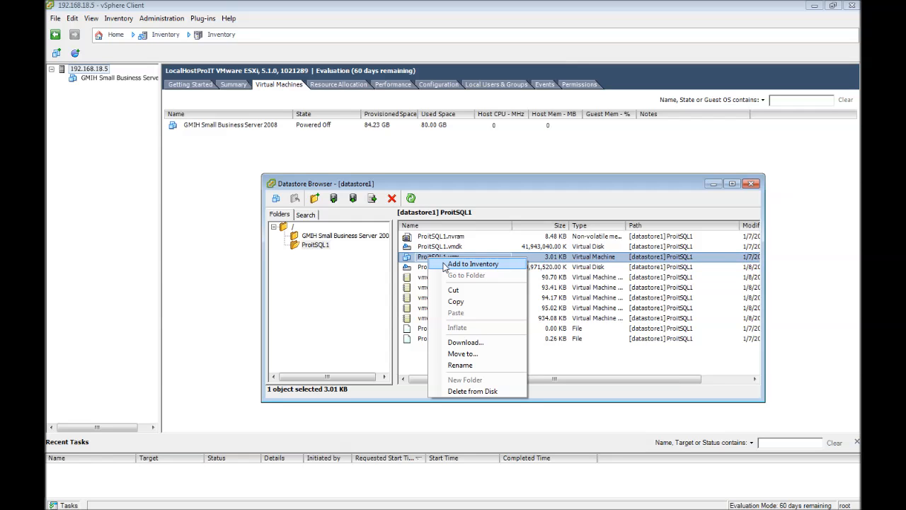
pyautogui.click(445, 265)
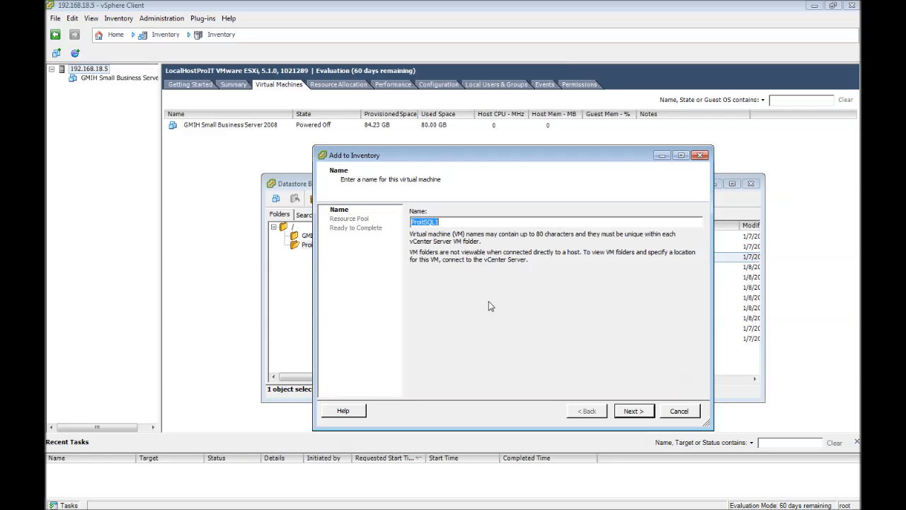
pyautogui.click(634, 412)
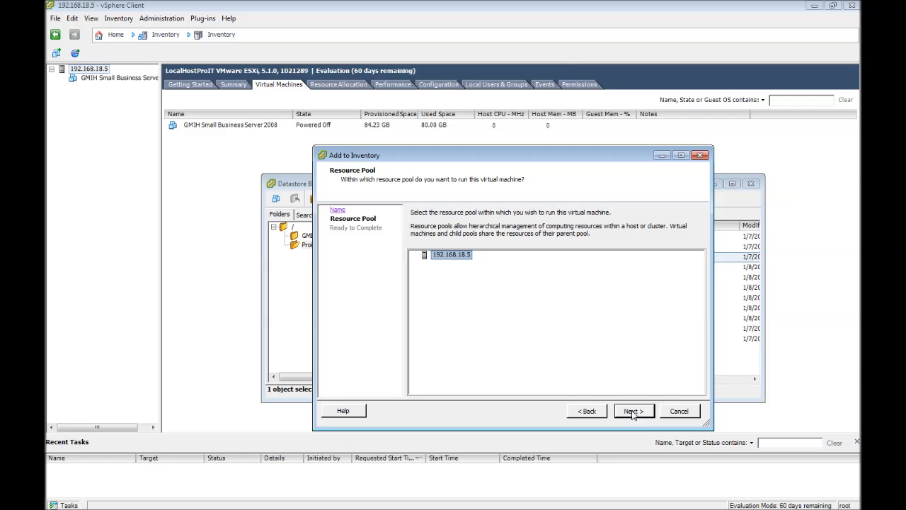
pyautogui.click(634, 412)
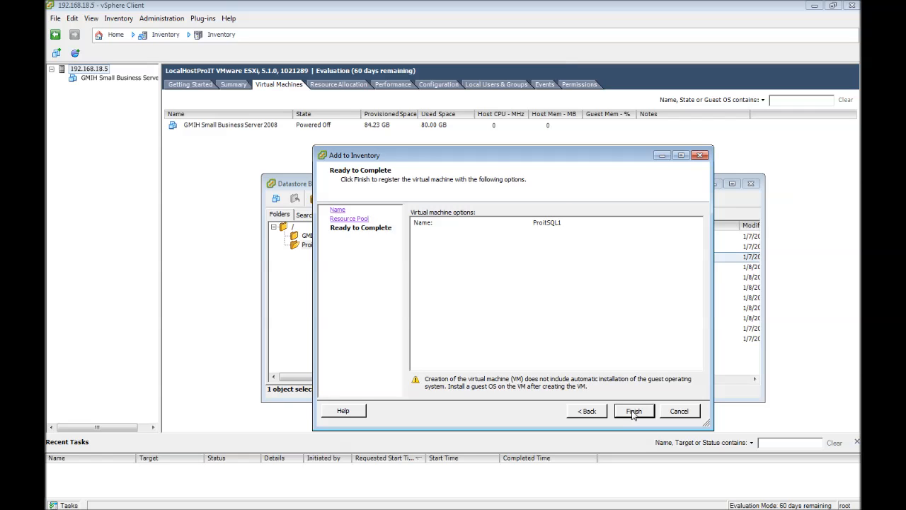
pyautogui.click(634, 412)
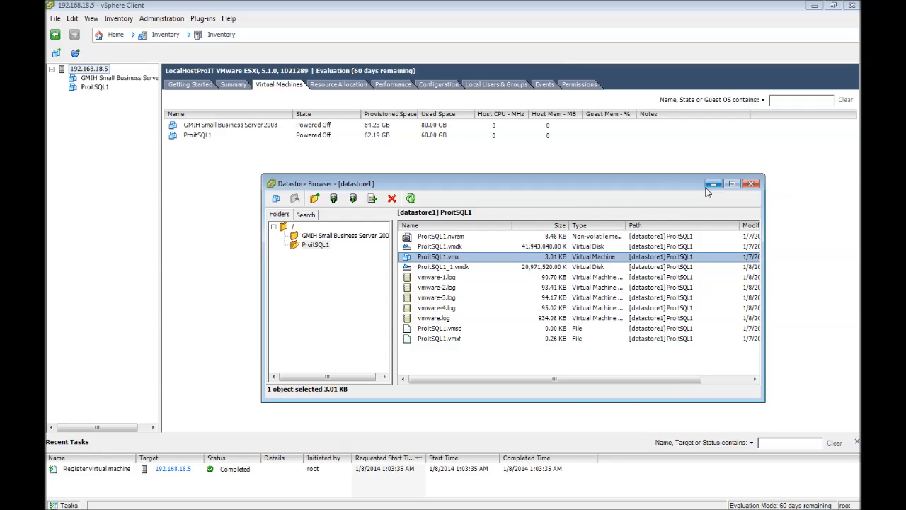
pyautogui.click(752, 184)
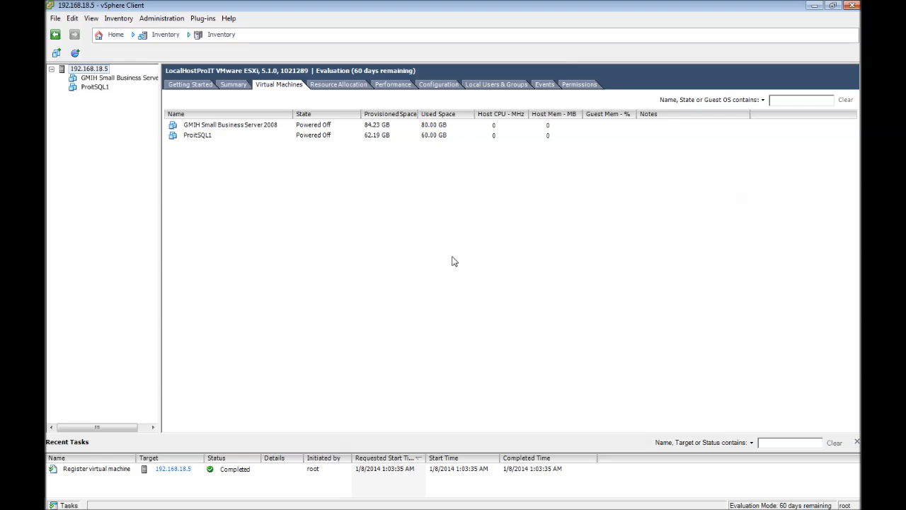
# - Open the console of the ProitSQL1 virtual machine and power the machine on
pyautogui.click(197, 139)
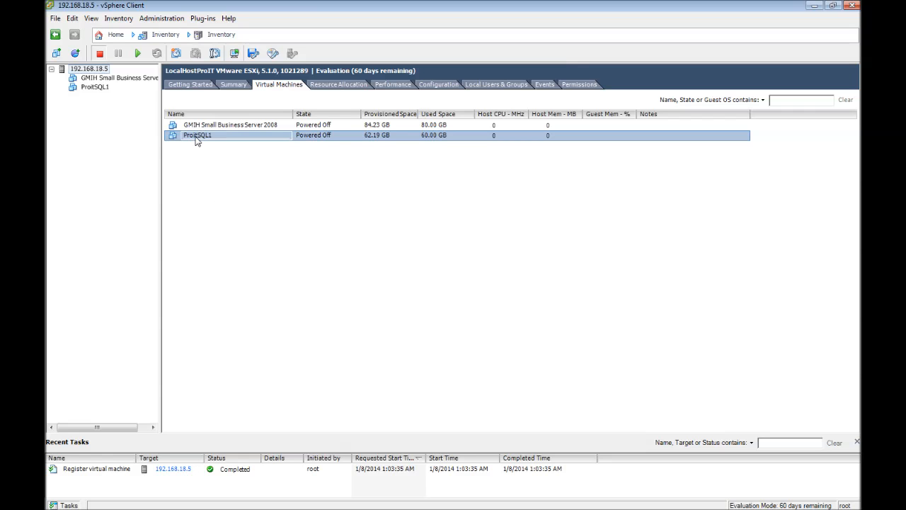
pyautogui.rightClick(197, 140)
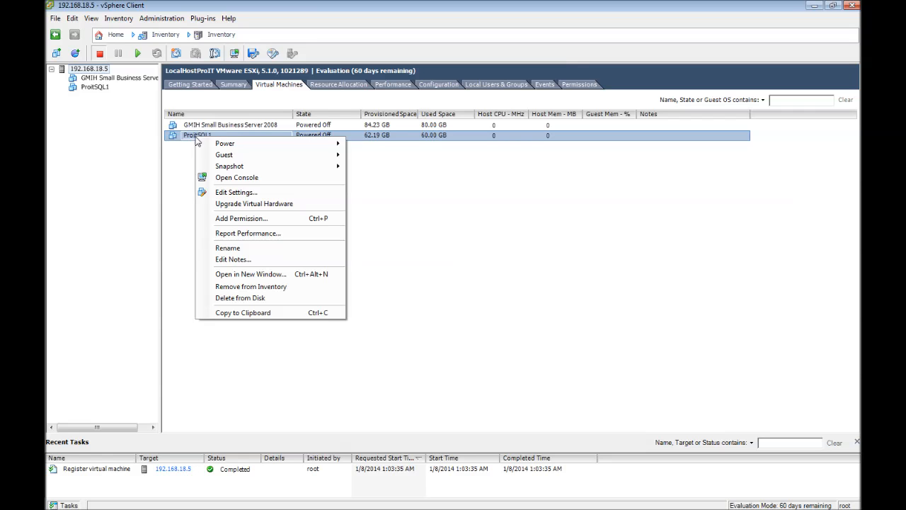
pyautogui.click(222, 179)
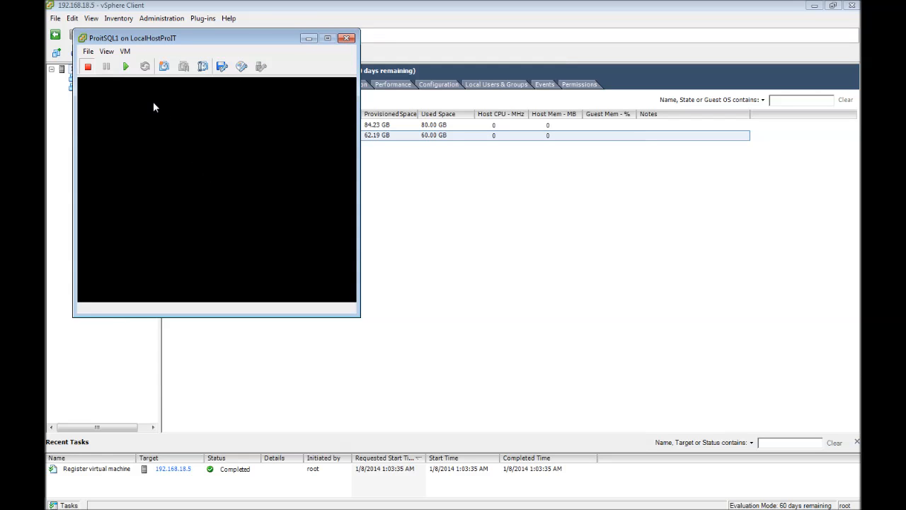
pyautogui.click(126, 67)
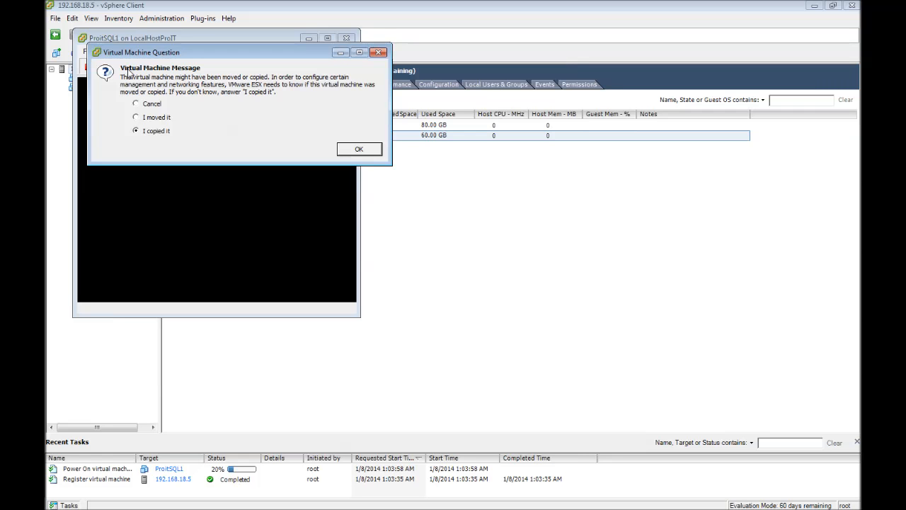
# - Answer the virtual machine question about ProitSQL1 being moved or copied with "I moved it"
pyautogui.click(137, 118)
pyautogui.moveTo(219, 58); pyautogui.dragTo(237, 68)
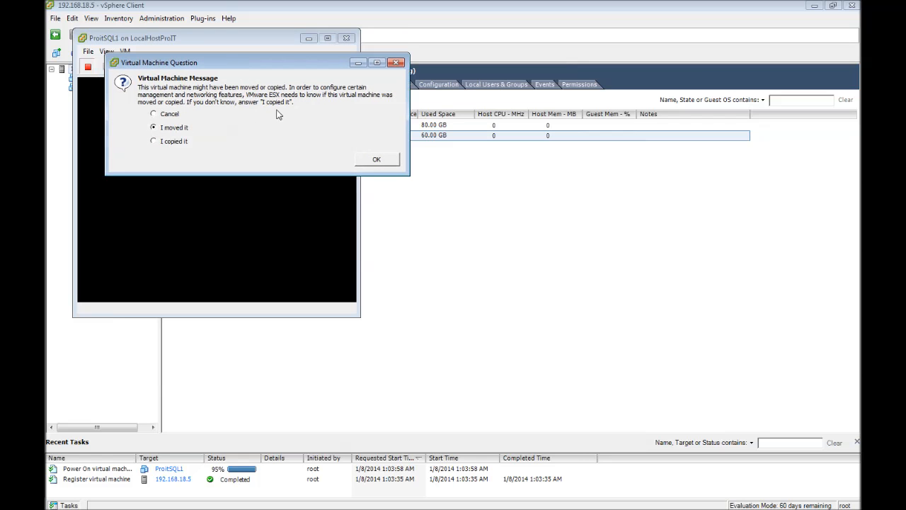
pyautogui.click(362, 163)
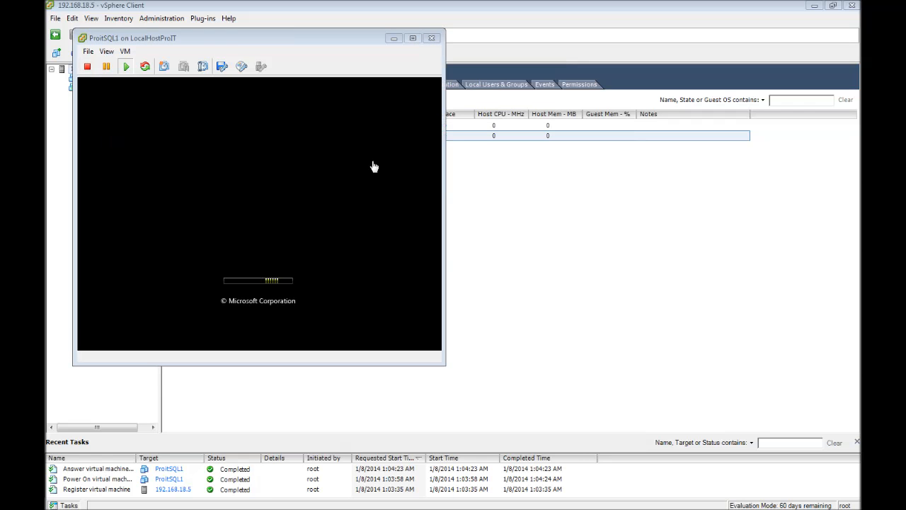